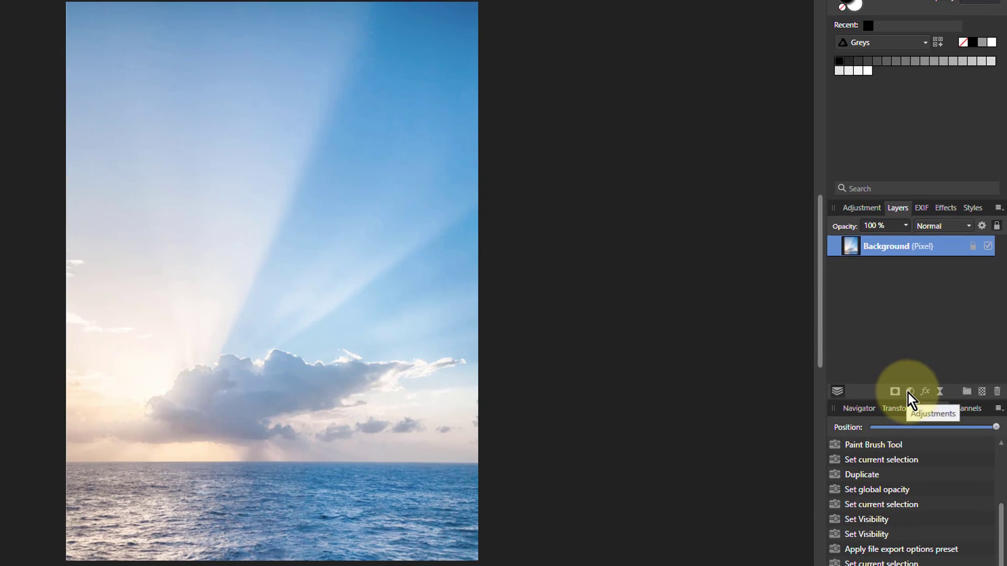
# - Add a Gradient Map adjustment to the sunrise photo's Background layer and remove its middle green colour stop
pyautogui.click(909, 393)
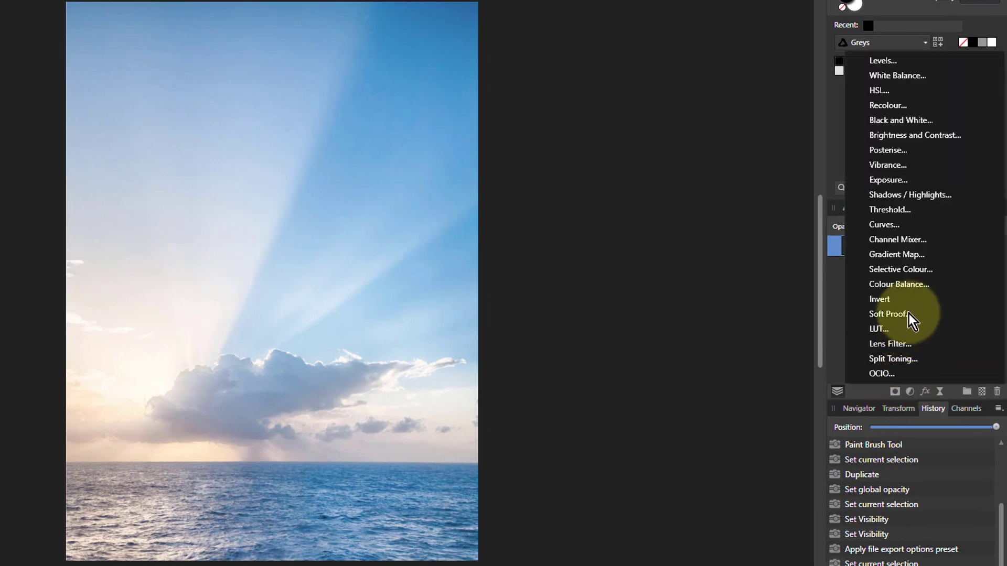
pyautogui.click(896, 257)
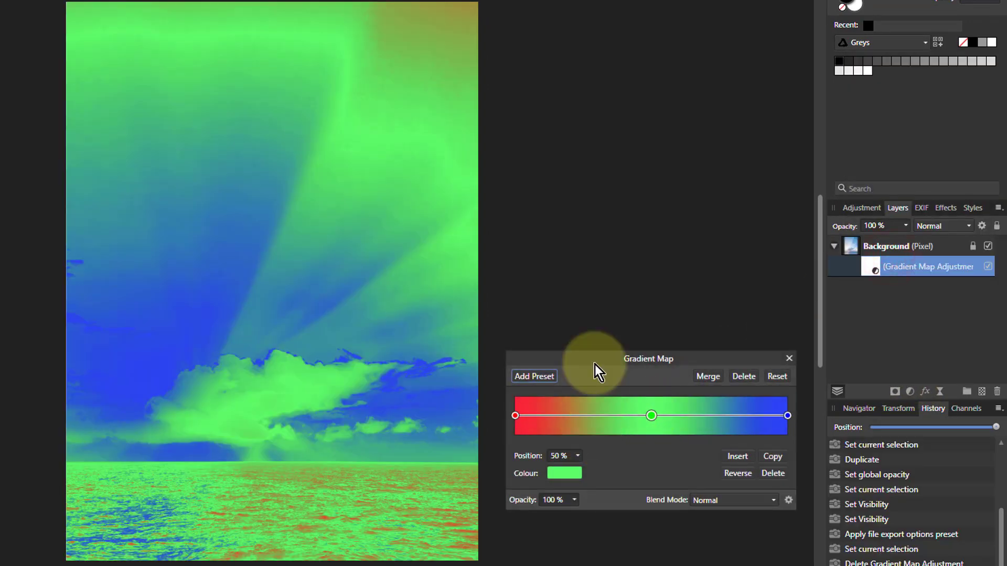
pyautogui.moveTo(595, 364); pyautogui.dragTo(541, 394)
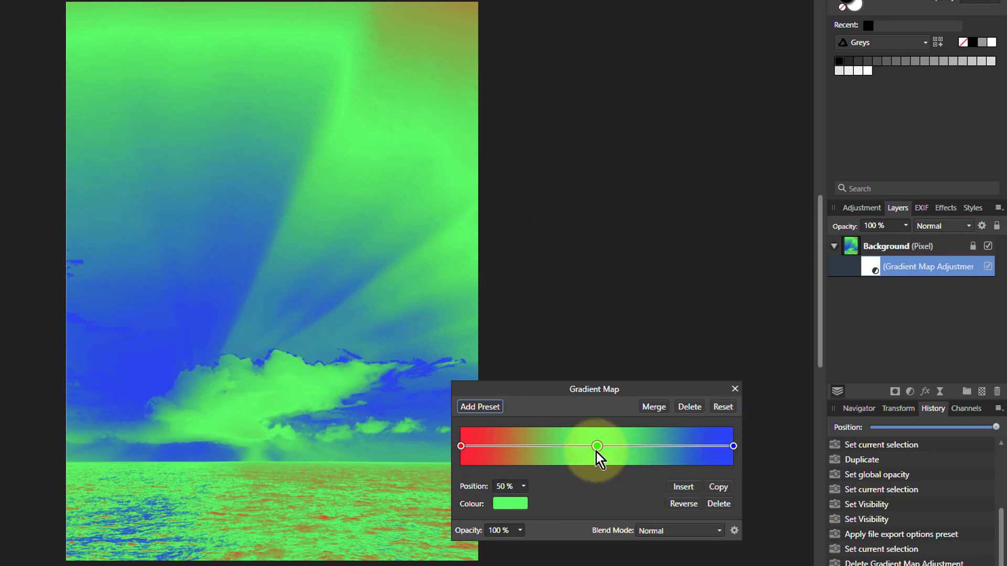
pyautogui.moveTo(596, 446); pyautogui.dragTo(599, 499)
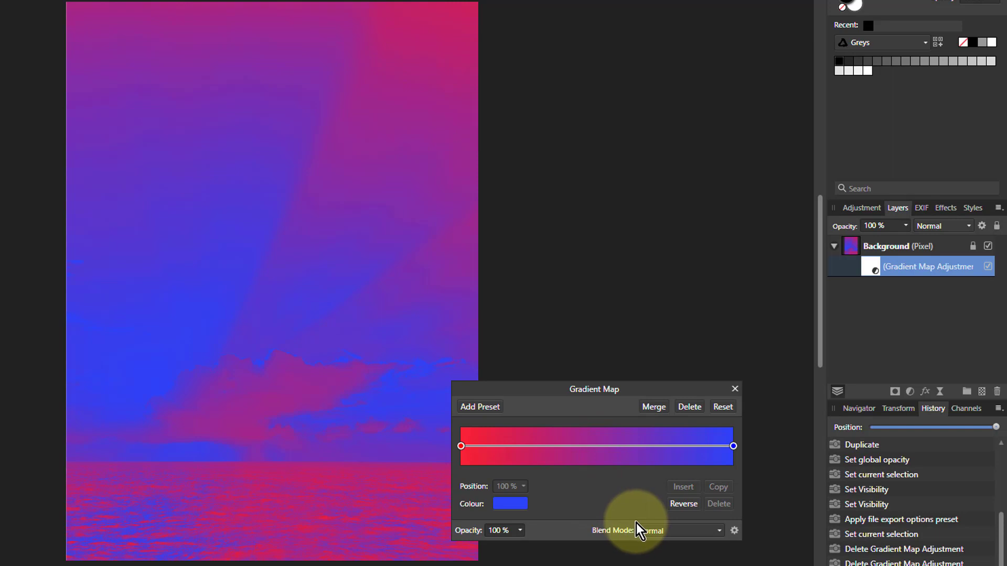
# - Reverse the gradient and set its blue shadow-end stop to teal, RGB 0, 128, 255
pyautogui.click(685, 506)
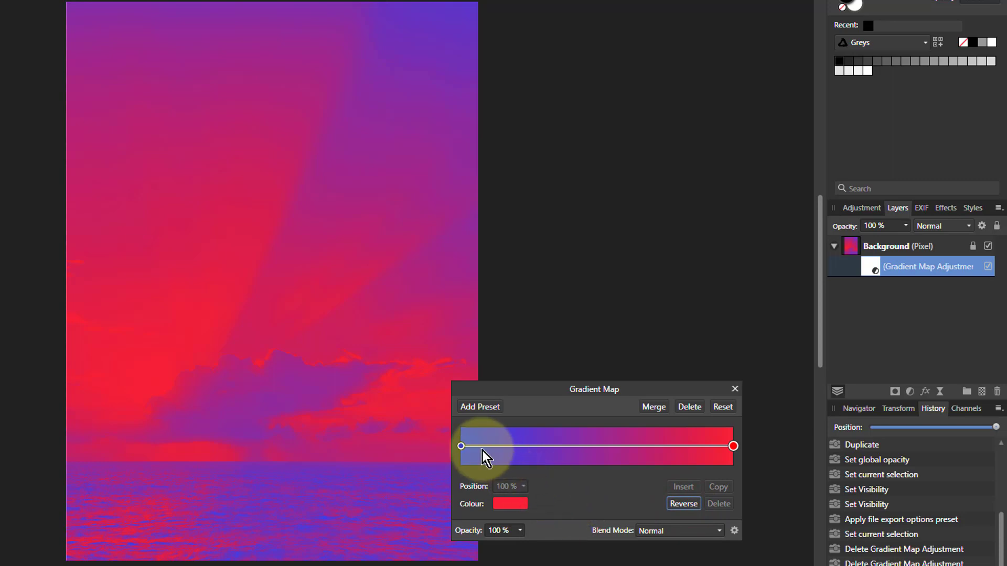
pyautogui.click(460, 446)
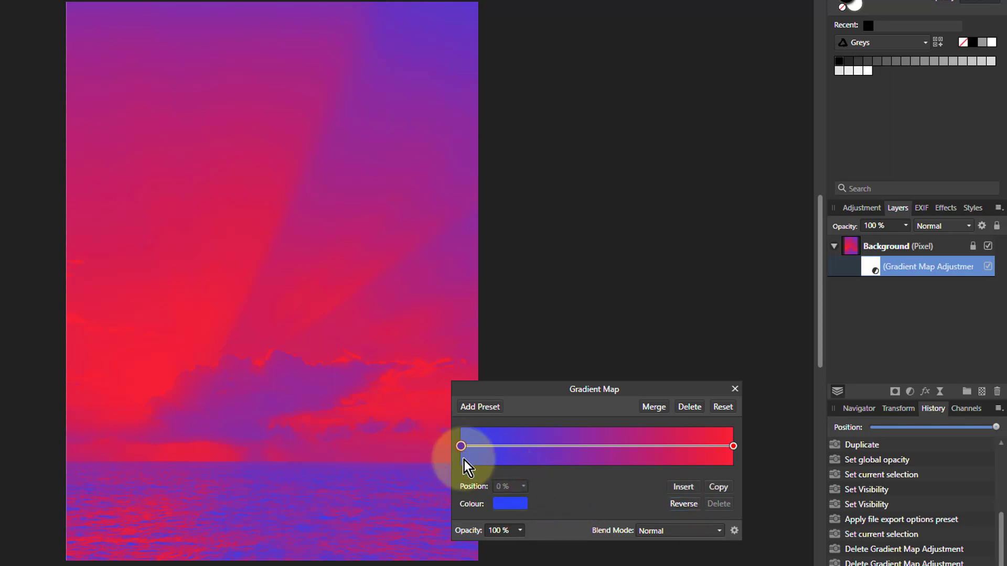
pyautogui.click(509, 506)
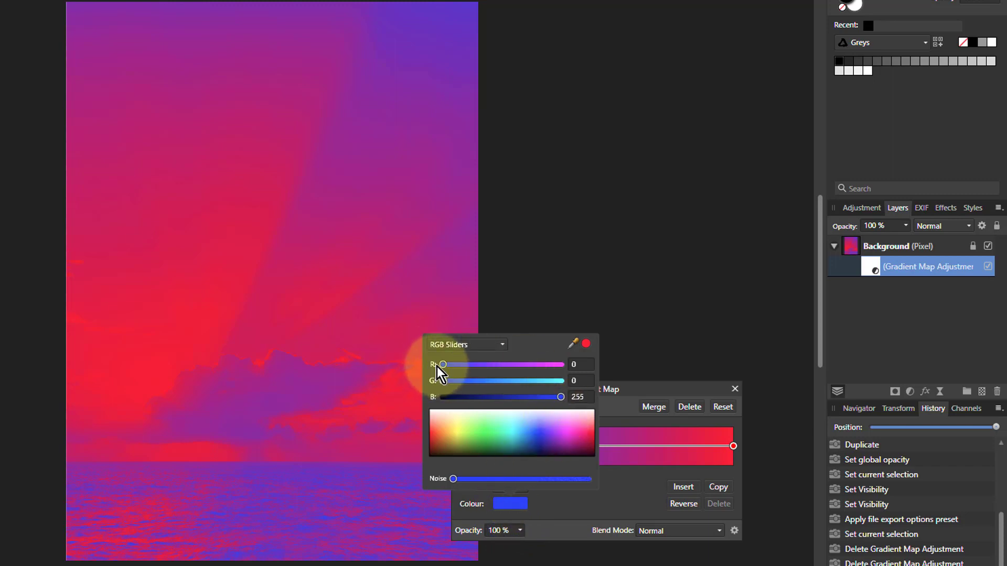
pyautogui.moveTo(445, 380); pyautogui.dragTo(503, 392)
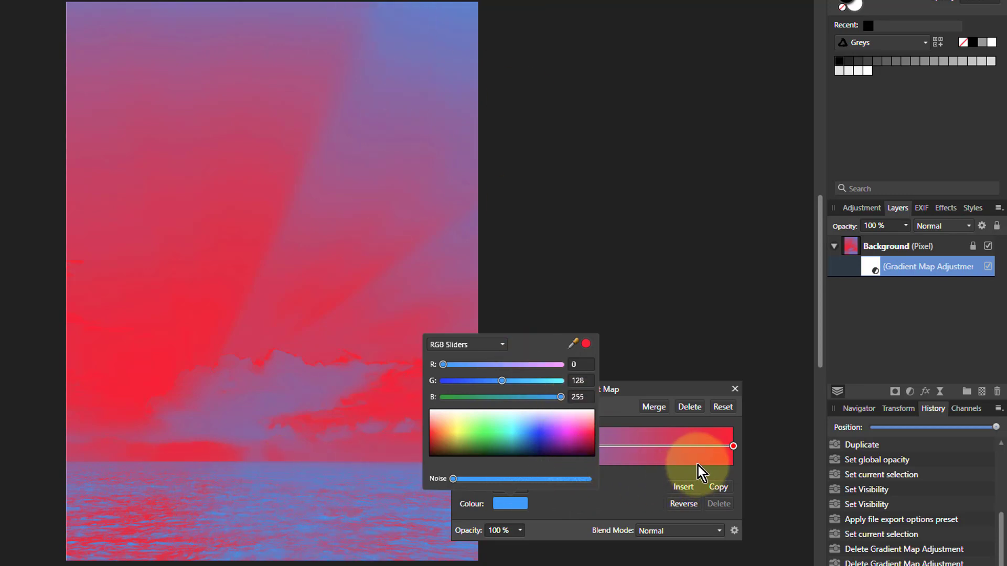
pyautogui.click(523, 503)
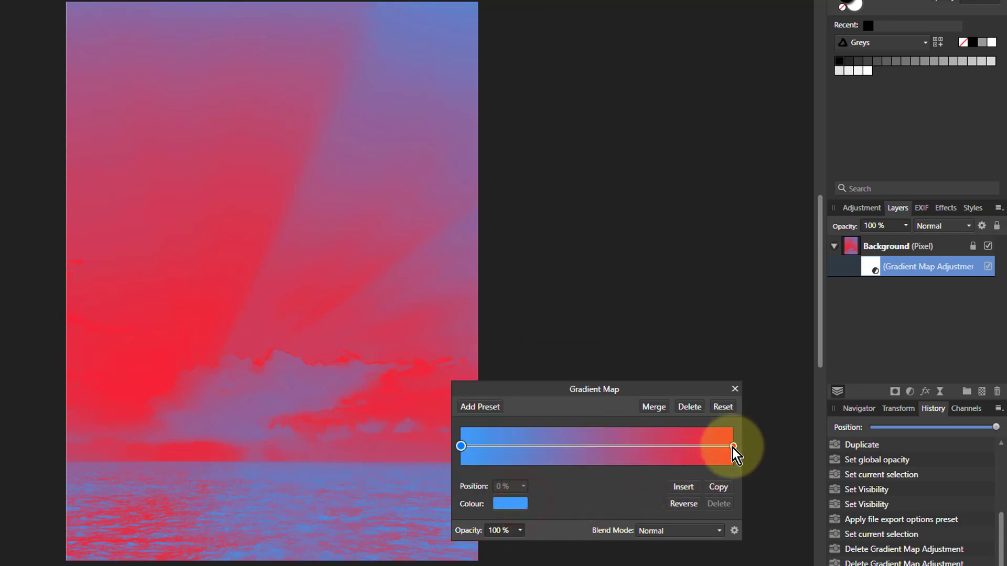
# - Set the red highlight-end stop of the gradient to orange, RGB 255, 128, 0
pyautogui.click(733, 446)
pyautogui.click(520, 504)
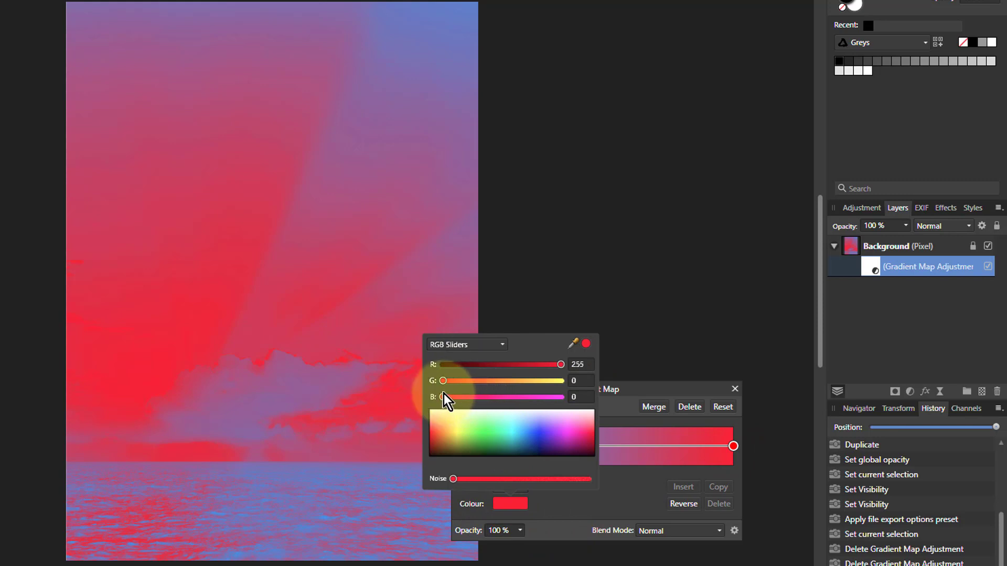
pyautogui.moveTo(444, 384); pyautogui.dragTo(503, 383)
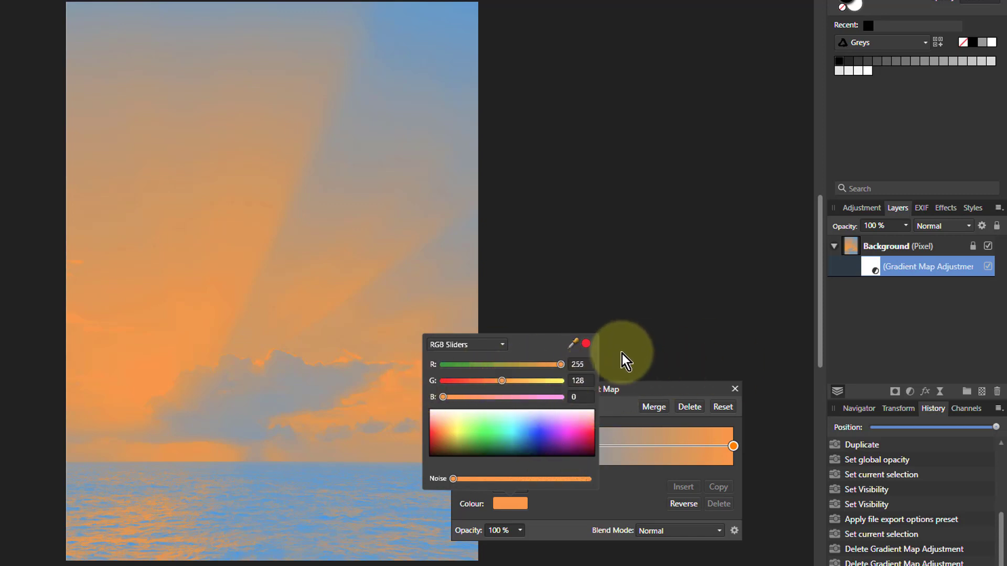
pyautogui.click(510, 505)
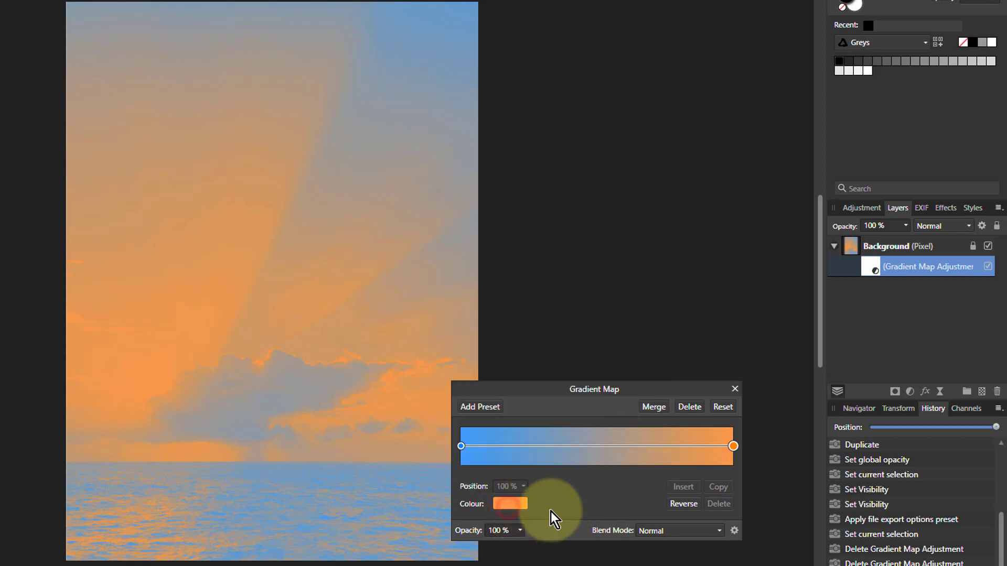
# - Set the Gradient Map's blend mode to Soft Light, keeping its dialog clear of the photo
pyautogui.moveTo(547, 385); pyautogui.dragTo(579, 370)
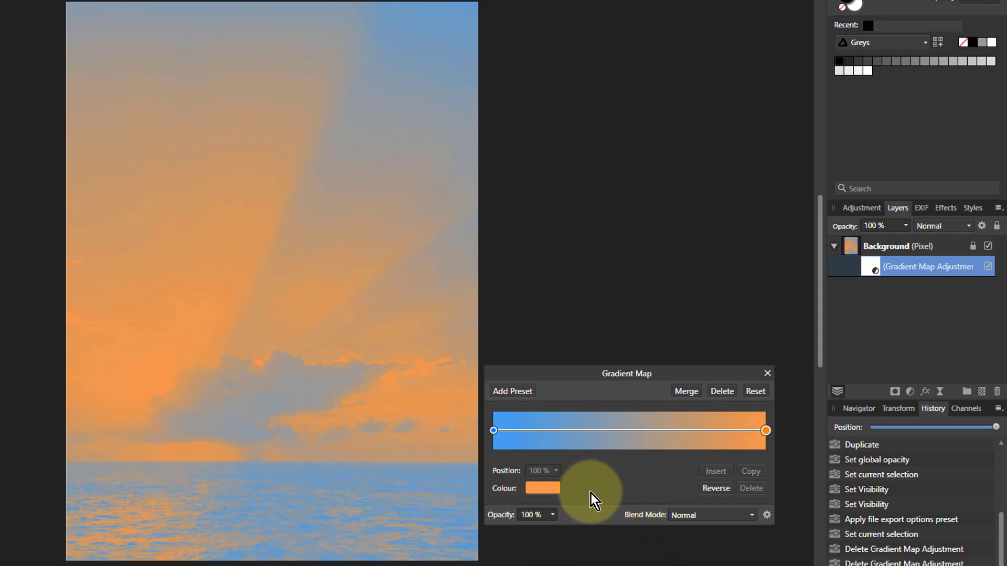
pyautogui.click(726, 517)
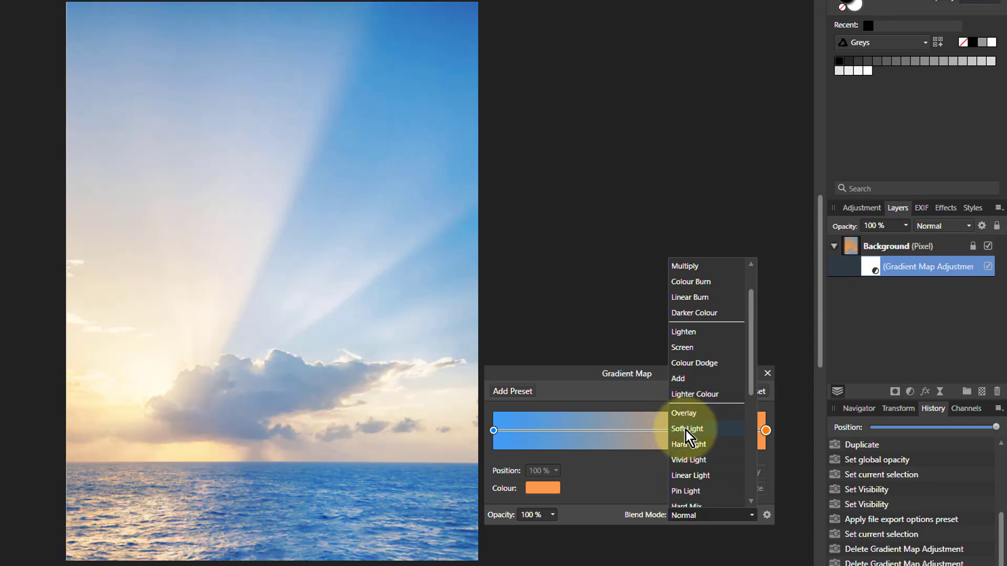
pyautogui.click(685, 430)
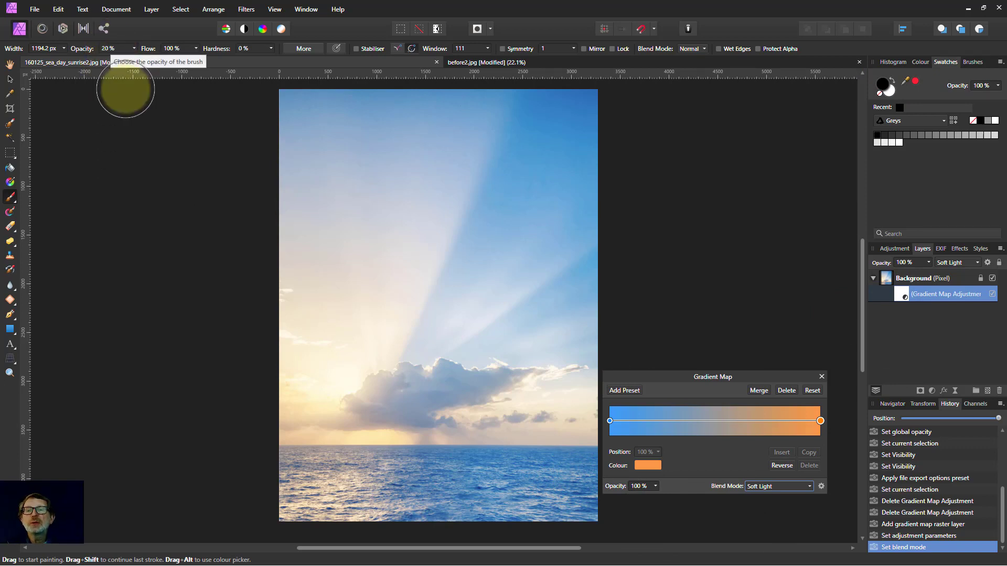
# - Paint black over the sea on the Gradient Map's mask, viewing the mask alone to cover missed areas
pyautogui.moveTo(618, 479)
pyautogui.mouseDown()
pyautogui.moveTo(281, 476)
pyautogui.moveTo(570, 480)
pyautogui.moveTo(416, 482)
pyautogui.moveTo(484, 496)
pyautogui.moveTo(476, 519)
pyautogui.moveTo(431, 472)
pyautogui.moveTo(552, 474)
pyautogui.moveTo(465, 492)
pyautogui.moveTo(558, 507)
pyautogui.moveTo(408, 519)
pyautogui.moveTo(412, 509)
pyautogui.moveTo(359, 500)
pyautogui.moveTo(367, 515)
pyautogui.moveTo(426, 500)
pyautogui.moveTo(574, 498)
pyautogui.moveTo(439, 489)
pyautogui.moveTo(430, 479)
pyautogui.moveTo(573, 475)
pyautogui.moveTo(422, 470)
pyautogui.moveTo(595, 467)
pyautogui.moveTo(439, 469)
pyautogui.moveTo(440, 499)
pyautogui.mouseUp()
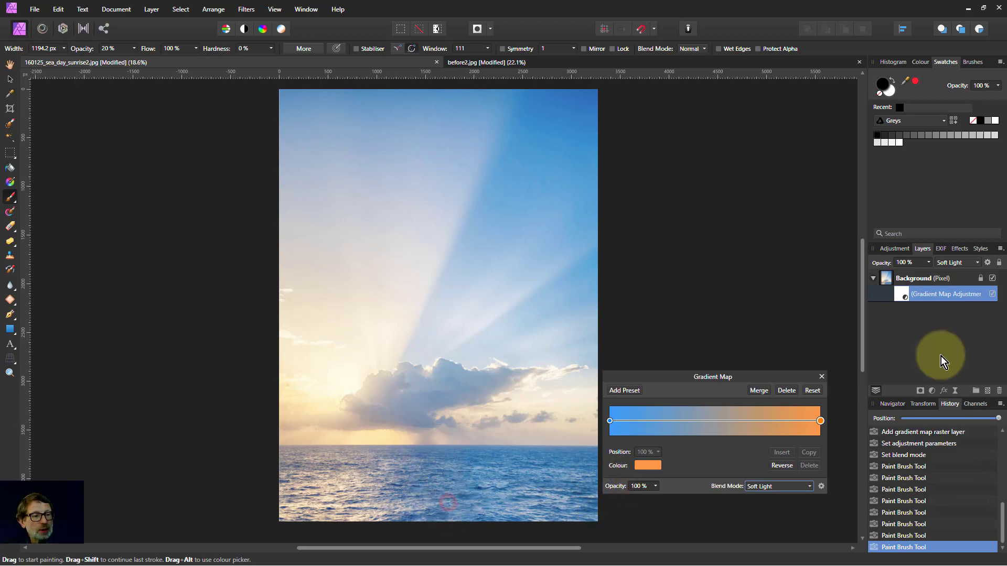
pyautogui.keyDown('alt'); pyautogui.click(899, 299); pyautogui.keyUp('alt')
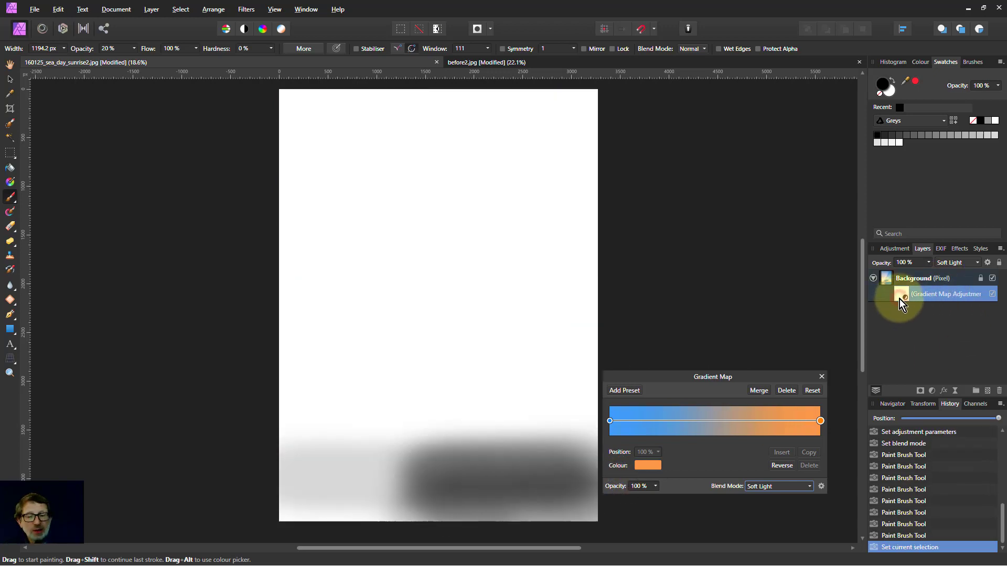
pyautogui.moveTo(582, 469)
pyautogui.mouseDown()
pyautogui.moveTo(558, 479)
pyautogui.moveTo(591, 517)
pyautogui.moveTo(438, 512)
pyautogui.moveTo(510, 456)
pyautogui.moveTo(595, 463)
pyautogui.moveTo(594, 524)
pyautogui.moveTo(445, 517)
pyautogui.moveTo(463, 517)
pyautogui.moveTo(434, 500)
pyautogui.moveTo(411, 533)
pyautogui.moveTo(405, 509)
pyautogui.moveTo(486, 480)
pyautogui.mouseUp()
pyautogui.moveTo(590, 447); pyautogui.dragTo(652, 445)
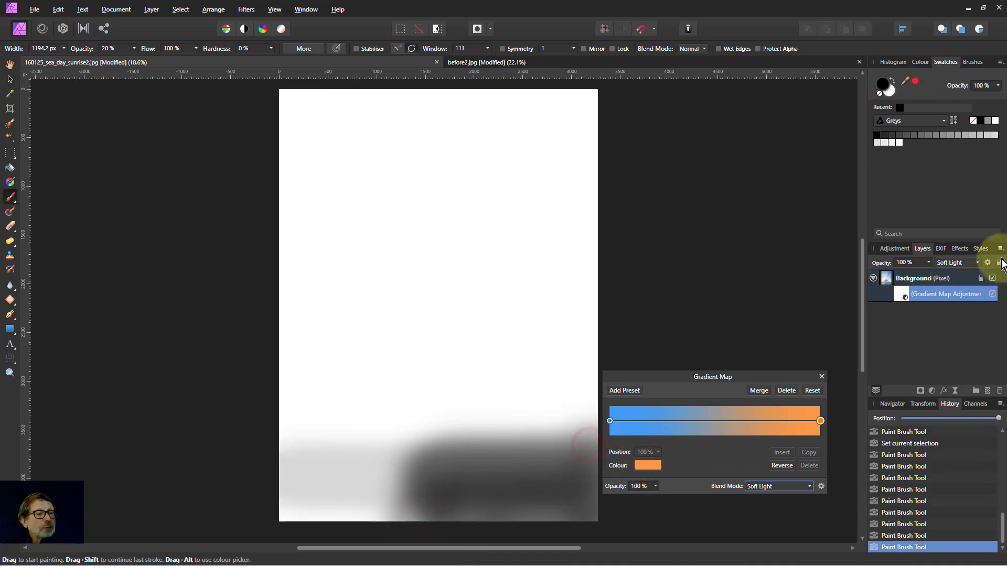
pyautogui.click(885, 283)
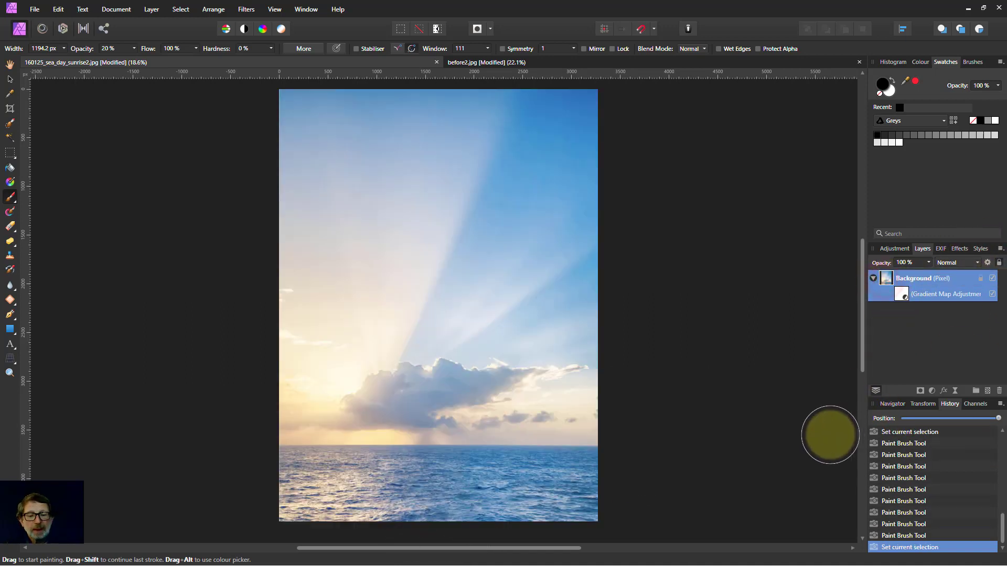
# - Toggle the Gradient Map's visibility to compare the effect, and duplicate the adjustment layer to strengthen it
pyautogui.click(992, 294)
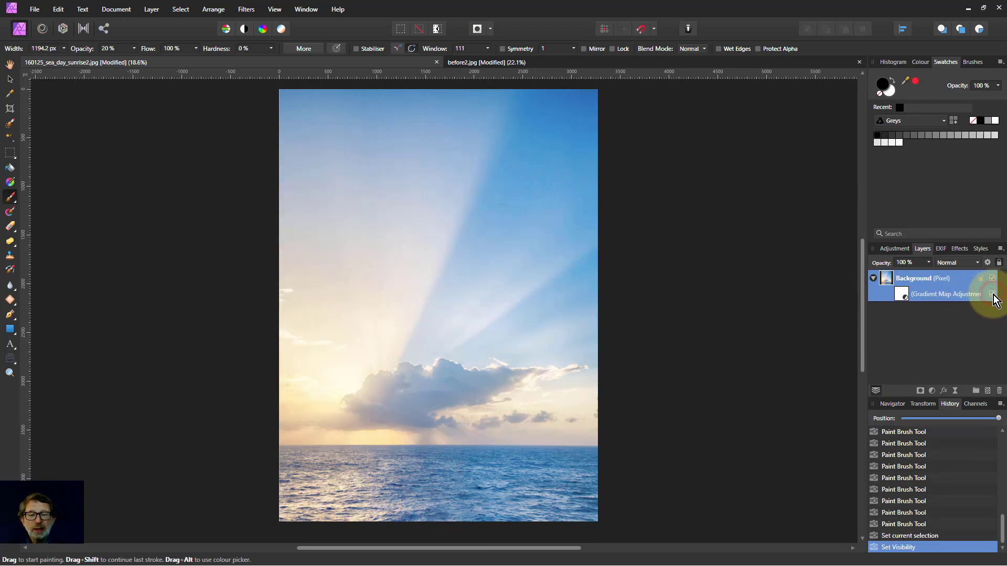
pyautogui.click(902, 294)
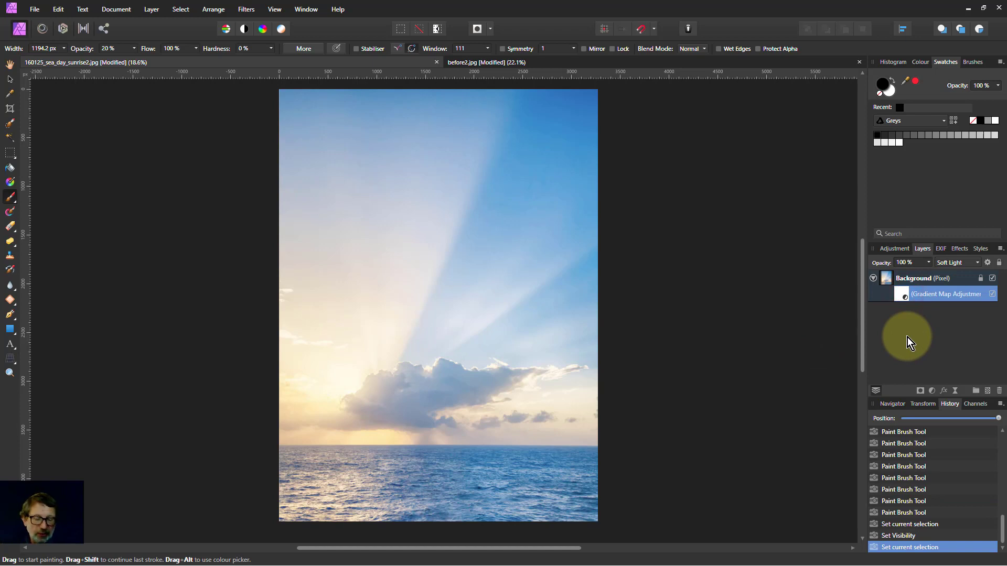
pyautogui.hotkey('ctrl', 'j')
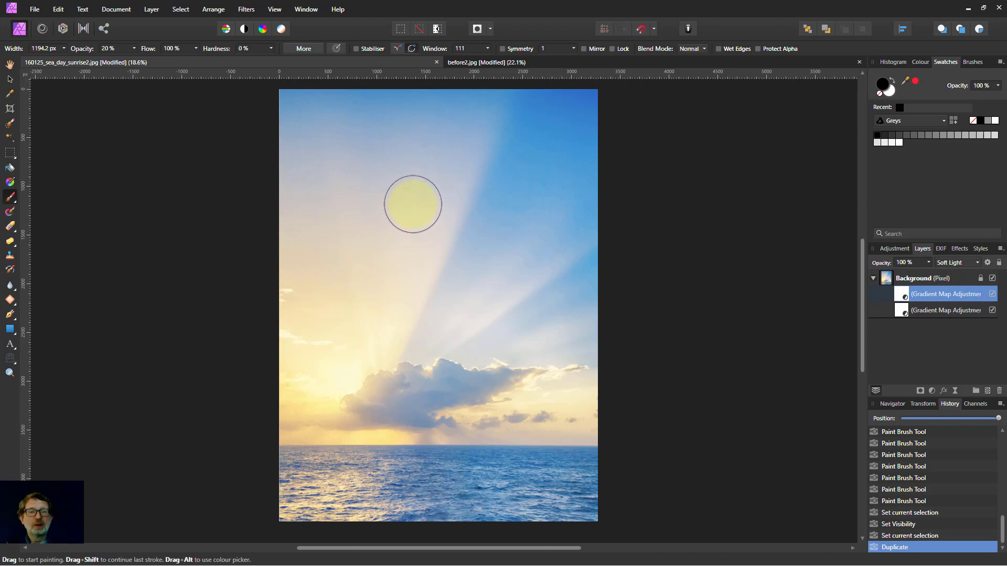
# - Switch to the before2.jpg document and add a Gradient Map adjustment without the middle green stop
pyautogui.click(542, 63)
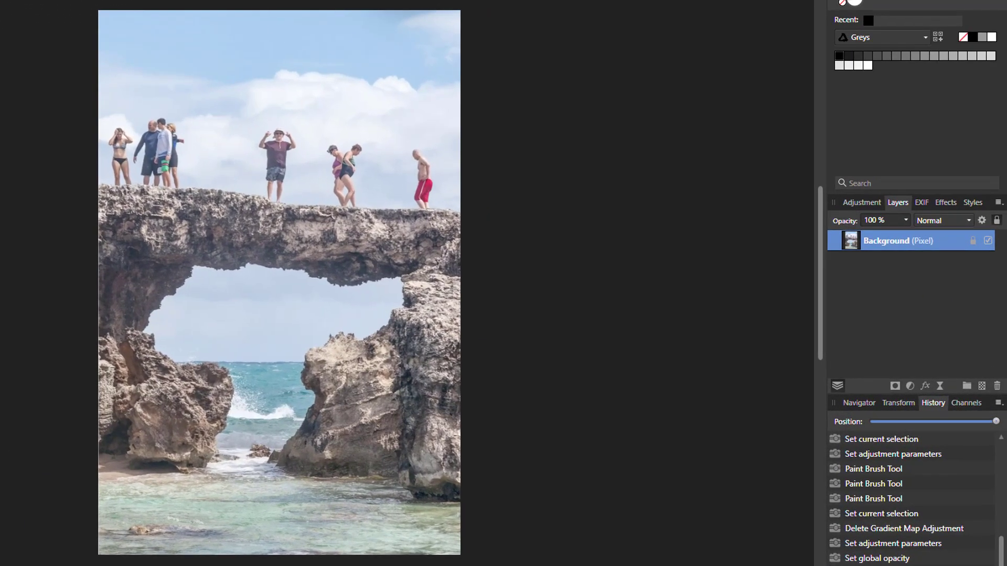
pyautogui.click(908, 389)
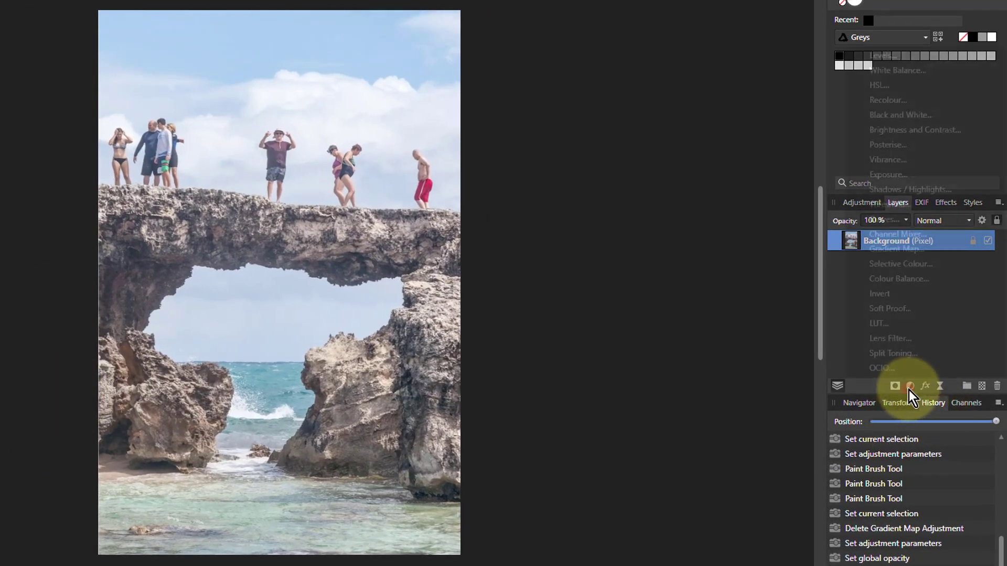
pyautogui.click(887, 249)
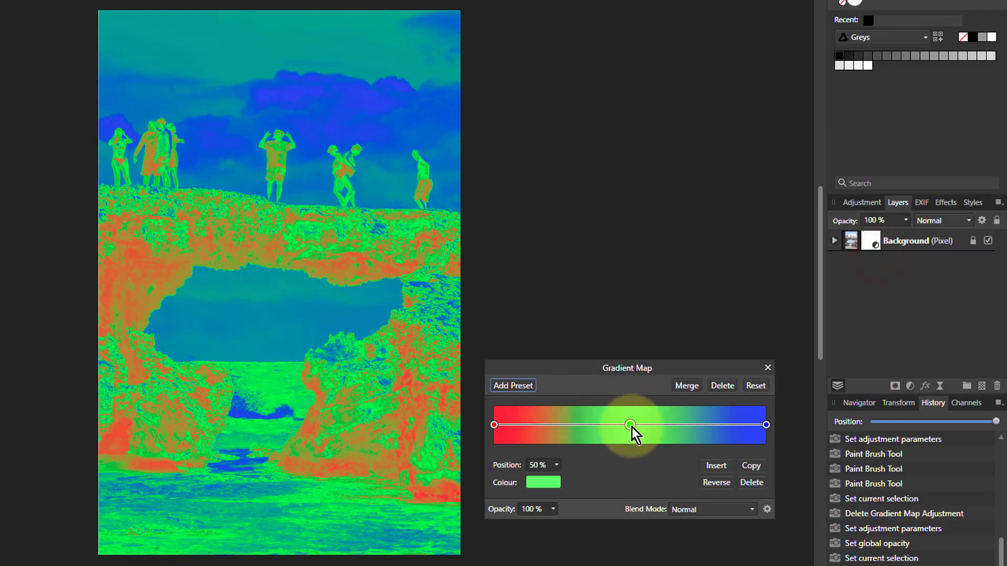
pyautogui.moveTo(632, 426); pyautogui.dragTo(653, 487)
# - Reverse the rock arch photo's gradient and set its blue shadow-end stop to RGB 0, 128, 255
pyautogui.click(718, 485)
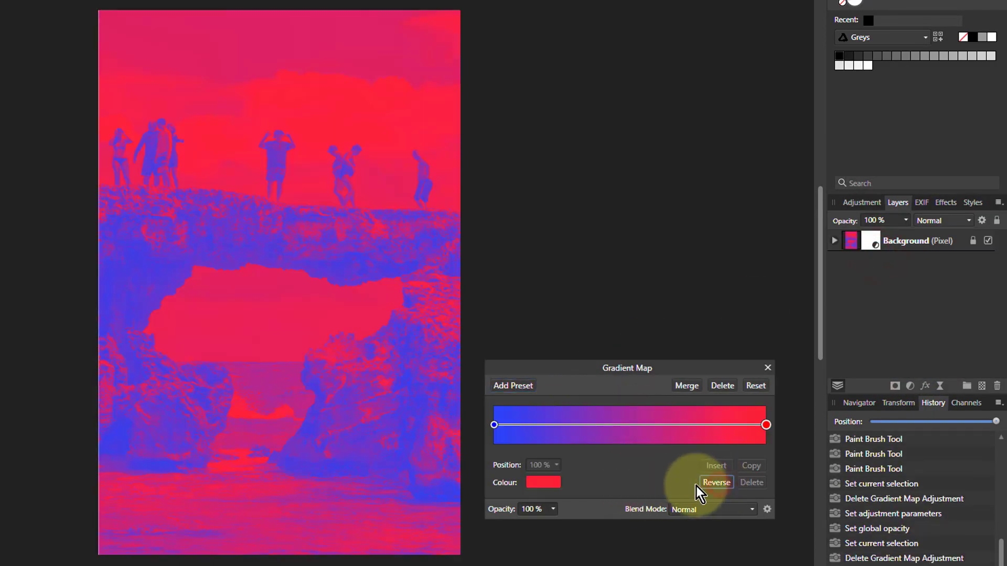
pyautogui.click(495, 425)
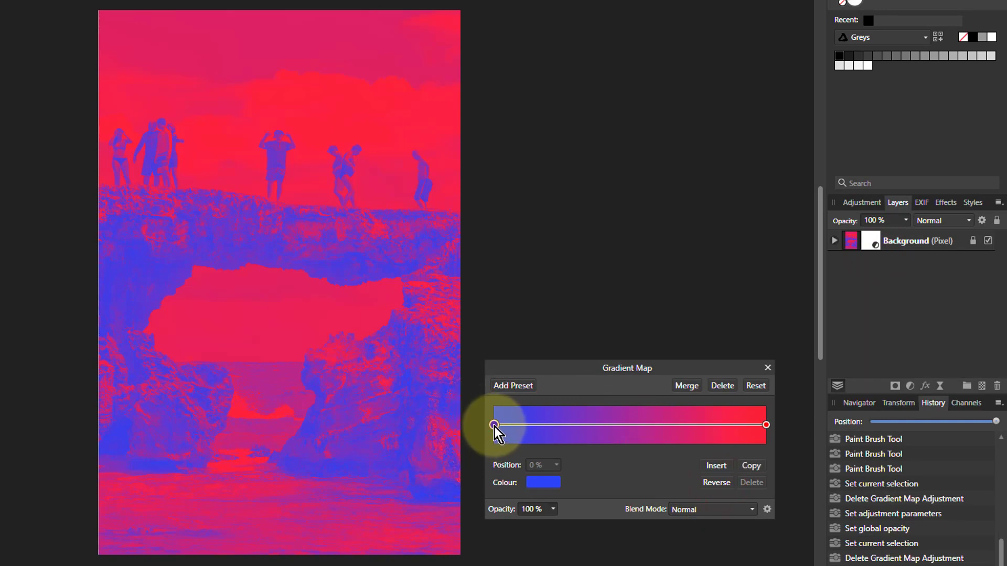
pyautogui.click(549, 485)
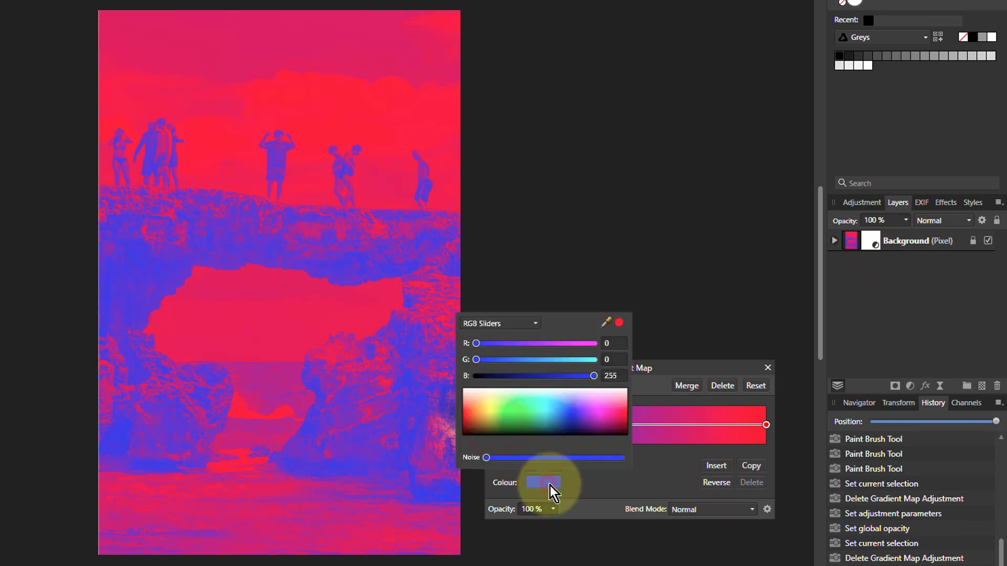
pyautogui.click(533, 361)
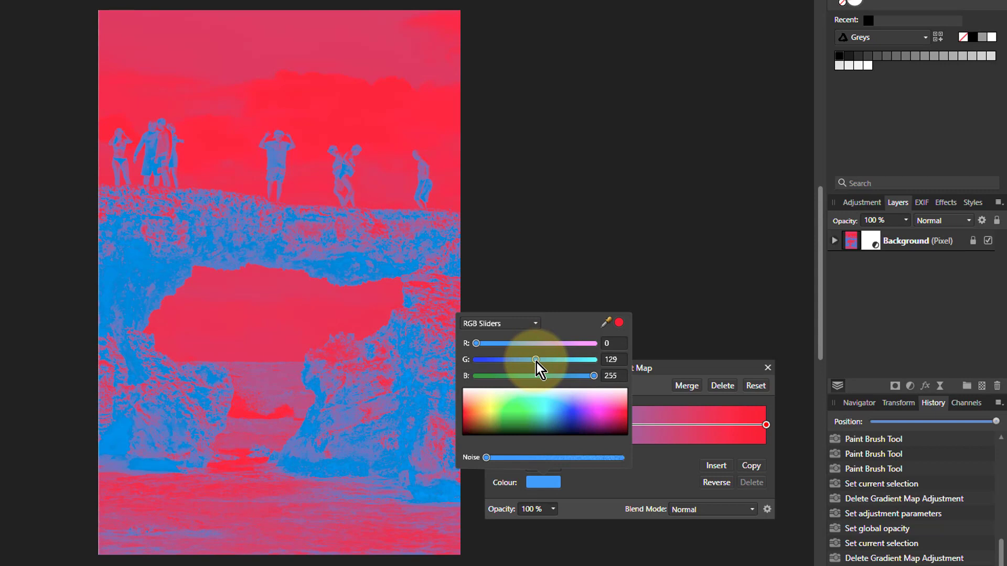
pyautogui.moveTo(537, 363); pyautogui.dragTo(536, 362)
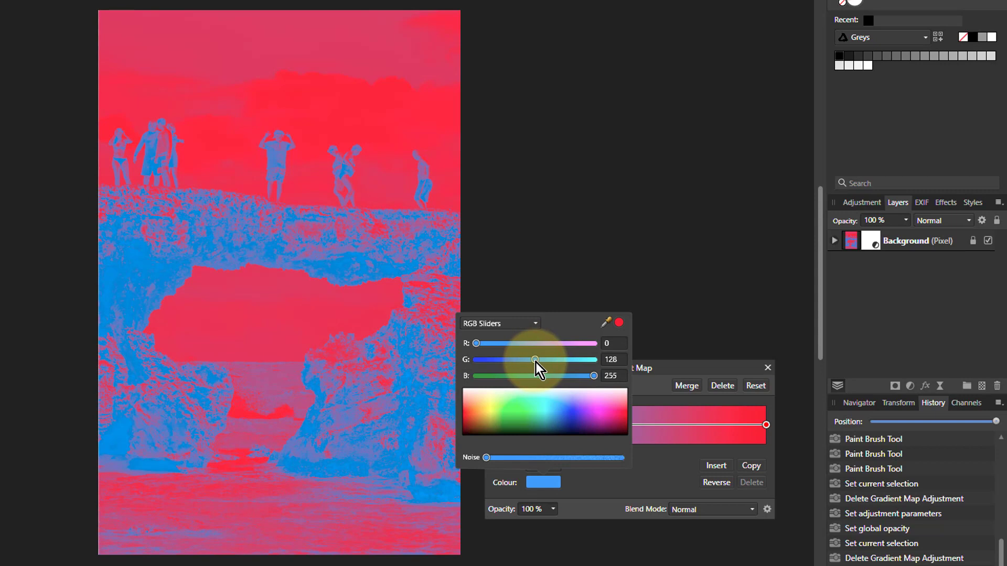
# - Set the red highlight-end stop to orange, RGB 255, 128, 0, and the Gradient Map's blend mode to Soft Light
pyautogui.click(765, 425)
pyautogui.click(544, 481)
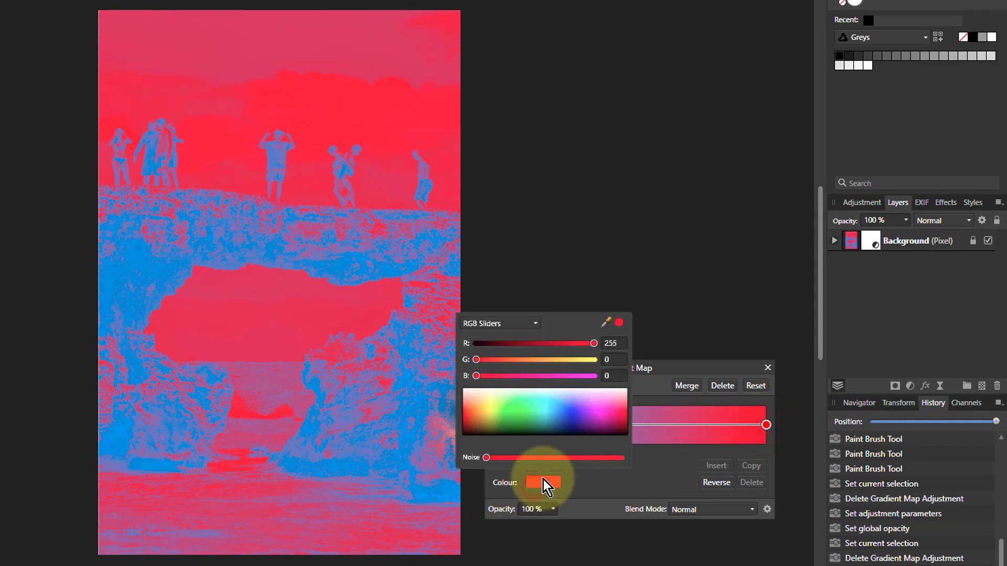
pyautogui.click(535, 363)
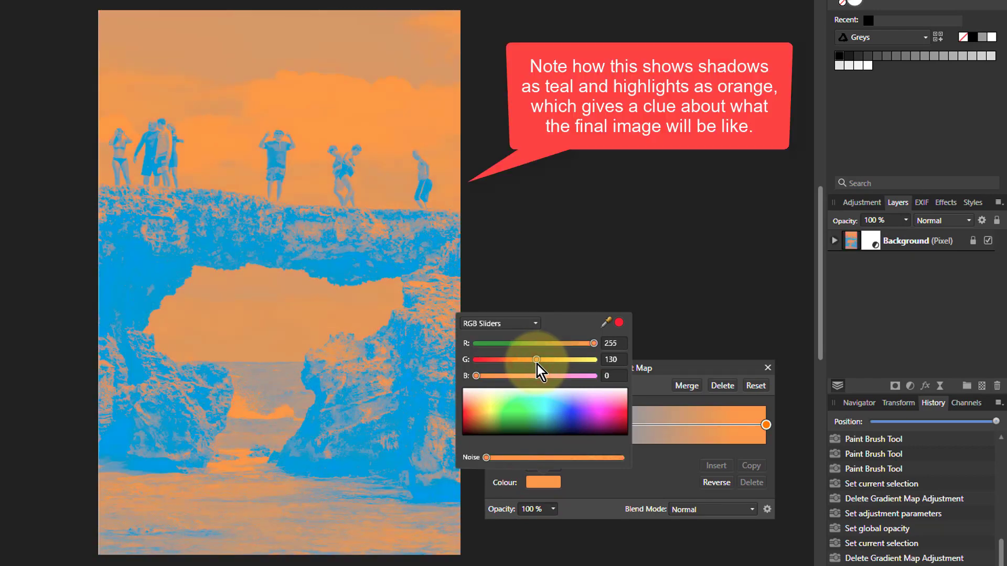
pyautogui.moveTo(537, 363); pyautogui.dragTo(534, 364)
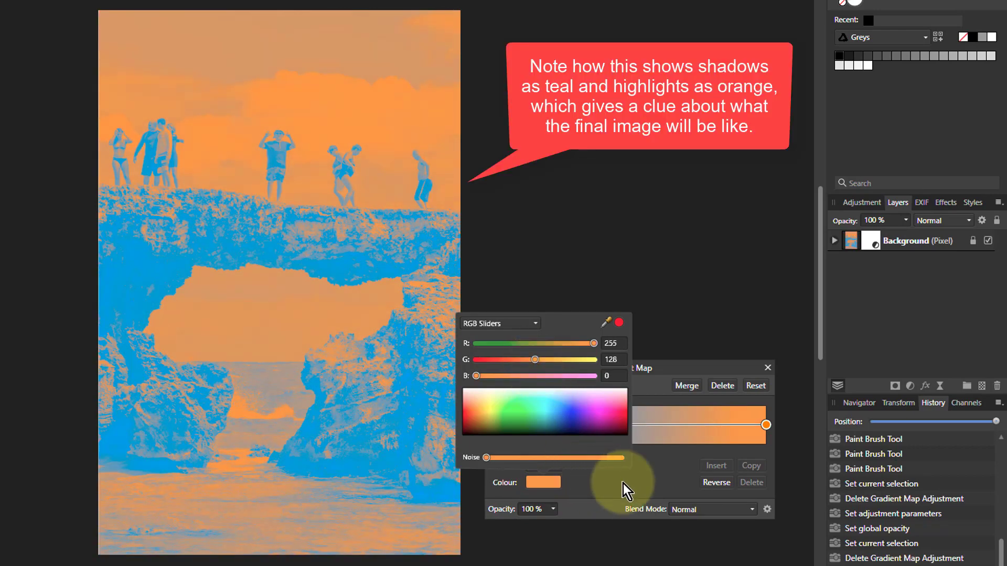
pyautogui.click(705, 510)
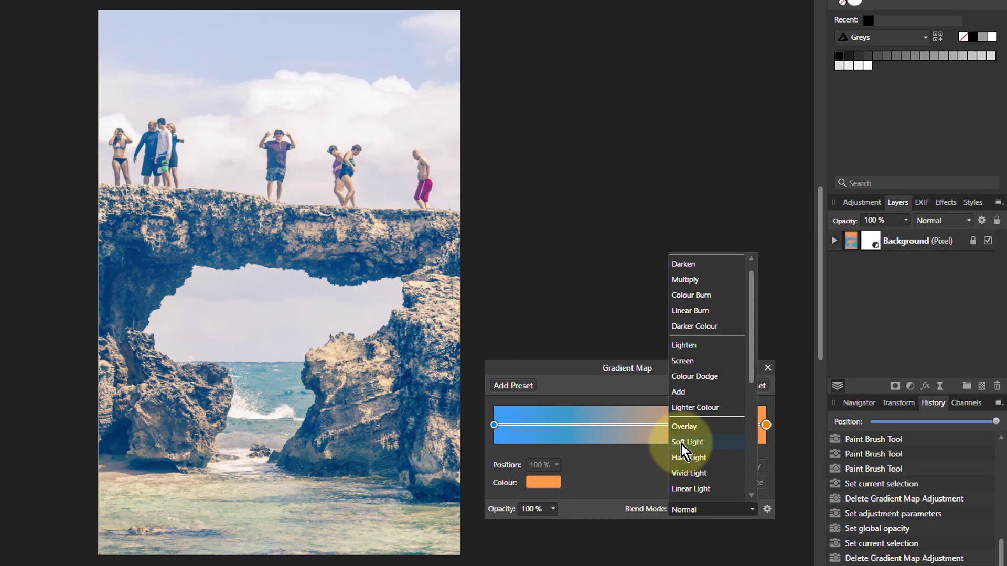
pyautogui.click(681, 445)
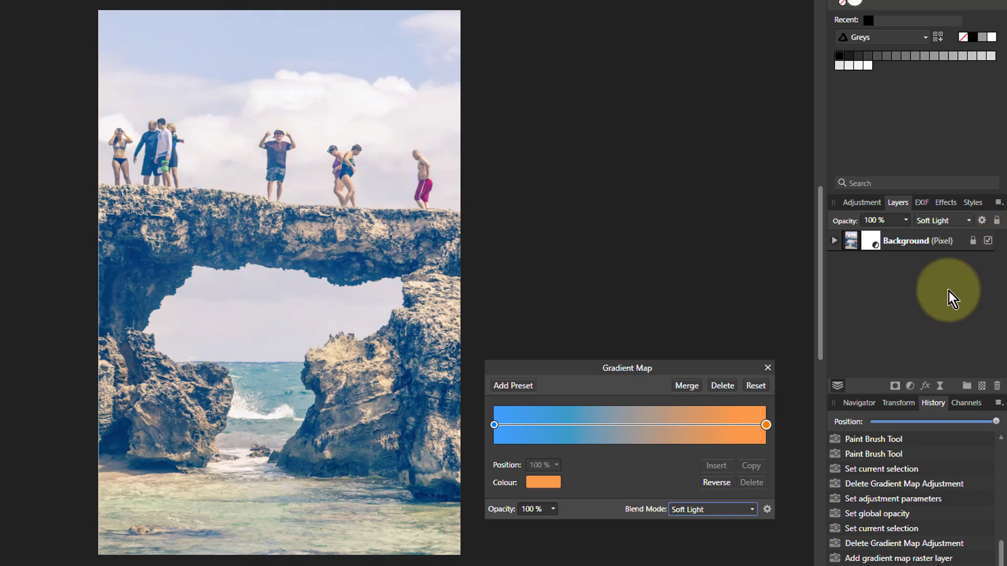
# - Expand the Background layer and toggle the nested Gradient Map adjustment's visibility to compare the photo before and after
pyautogui.click(835, 241)
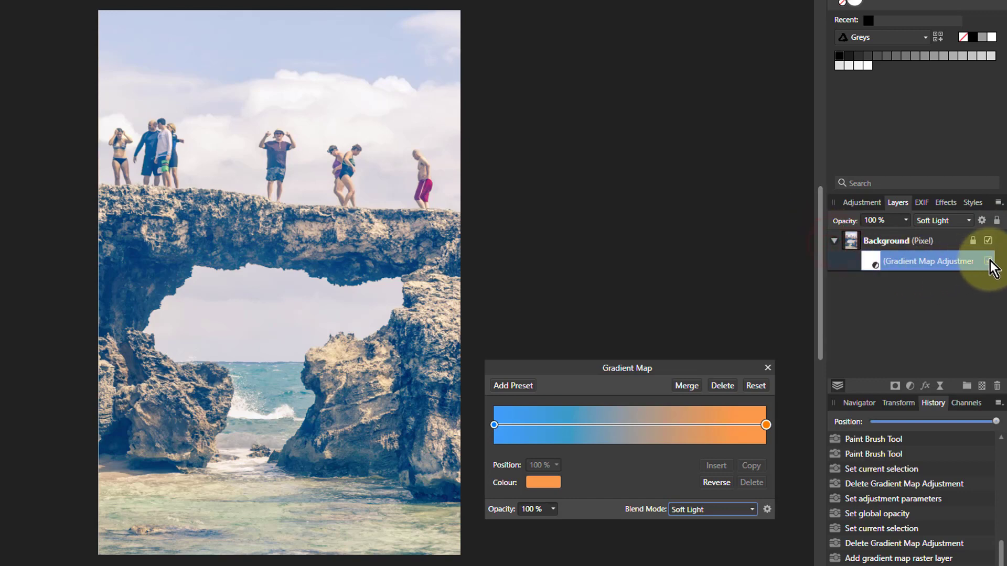
pyautogui.click(990, 260)
pyautogui.click(990, 260)
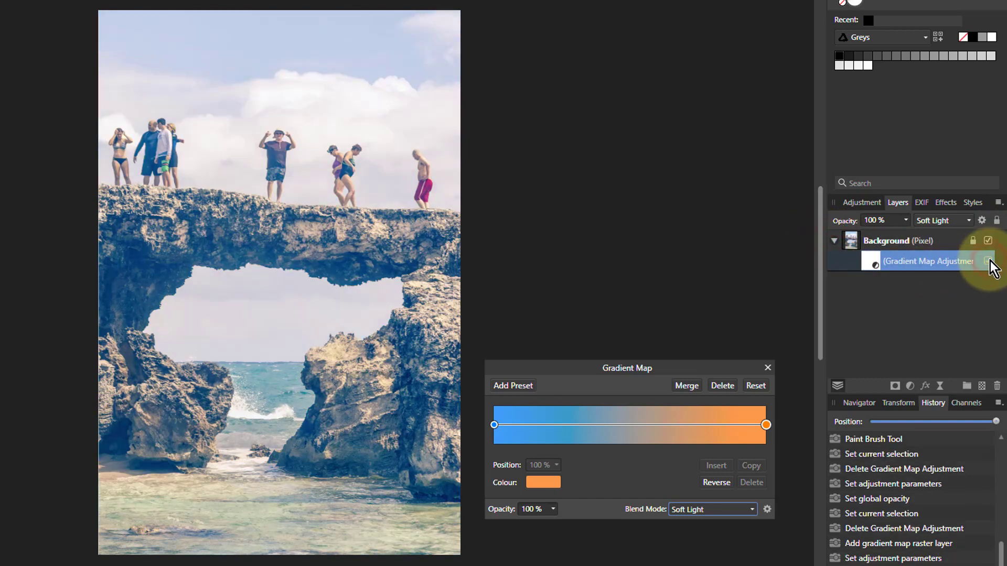
pyautogui.click(990, 260)
pyautogui.click(990, 260)
pyautogui.click(990, 260)
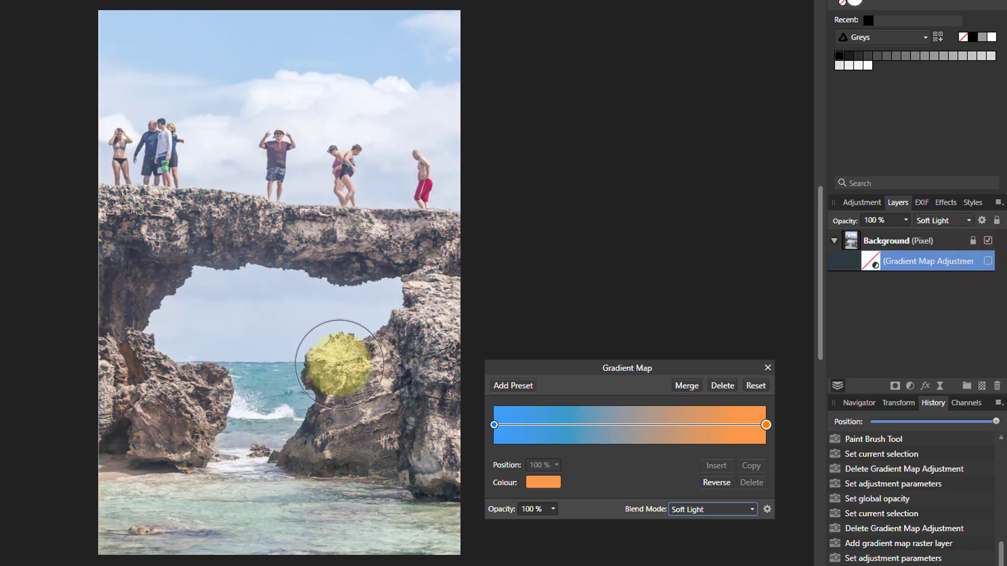
pyautogui.click(989, 261)
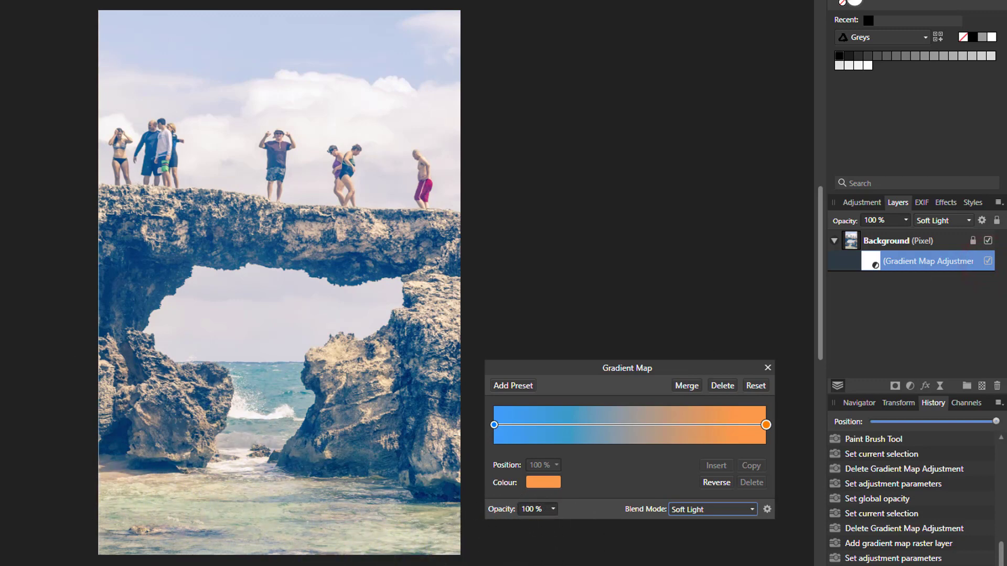
# - Paint on the Gradient Map's built-in mask to remove its effect from the water in the foreground and between the rocks
pyautogui.moveTo(139, 556)
pyautogui.mouseDown()
pyautogui.moveTo(159, 536)
pyautogui.moveTo(106, 488)
pyautogui.moveTo(225, 482)
pyautogui.moveTo(245, 451)
pyautogui.moveTo(248, 479)
pyautogui.moveTo(306, 535)
pyautogui.moveTo(238, 545)
pyautogui.moveTo(266, 532)
pyautogui.moveTo(443, 526)
pyautogui.mouseUp()
pyautogui.click(119, 536)
pyautogui.moveTo(119, 536)
pyautogui.mouseDown()
pyautogui.moveTo(78, 490)
pyautogui.moveTo(331, 508)
pyautogui.moveTo(357, 497)
pyautogui.moveTo(268, 447)
pyautogui.moveTo(260, 378)
pyautogui.mouseUp()
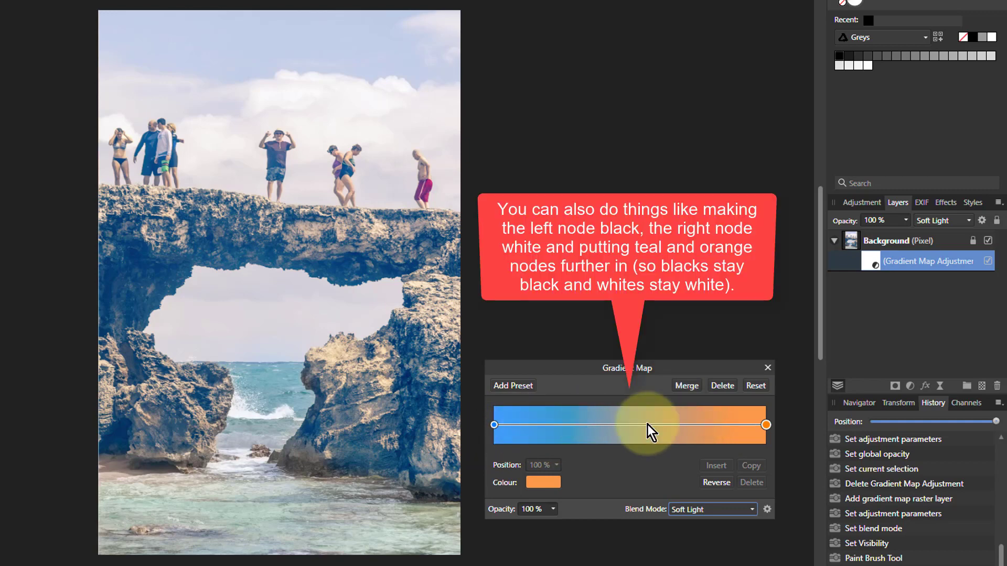
pyautogui.click(556, 426)
pyautogui.moveTo(558, 426); pyautogui.dragTo(711, 524)
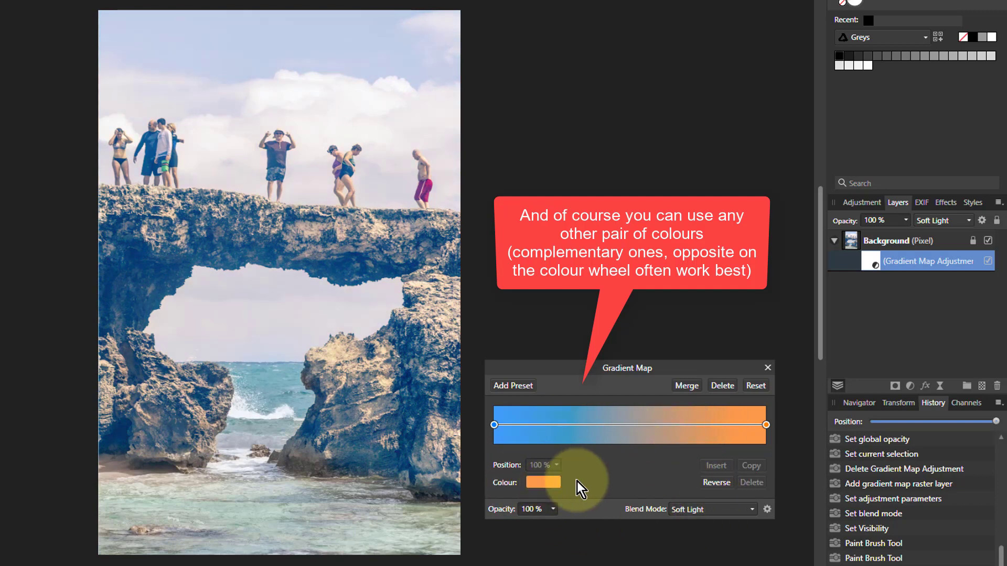